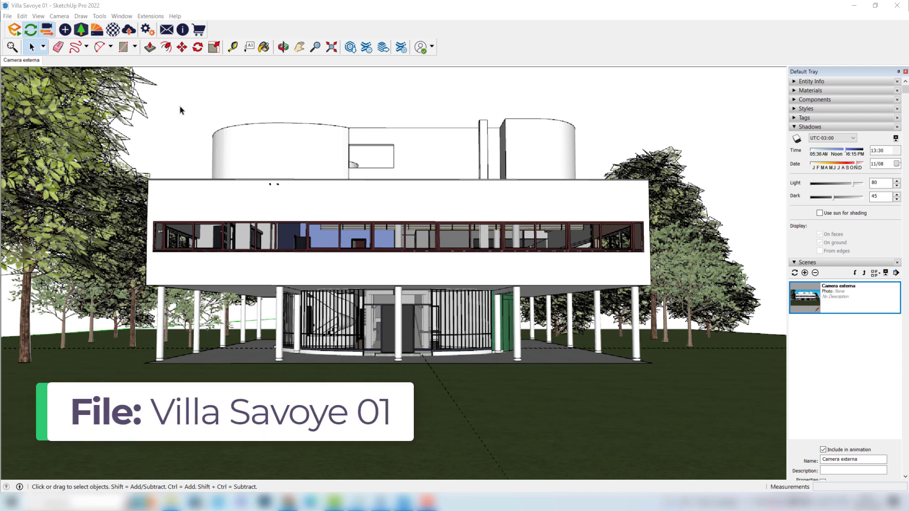
Start the Enscape live render with Synchronize Views on, and enlarge its window.
left_click(15, 30)
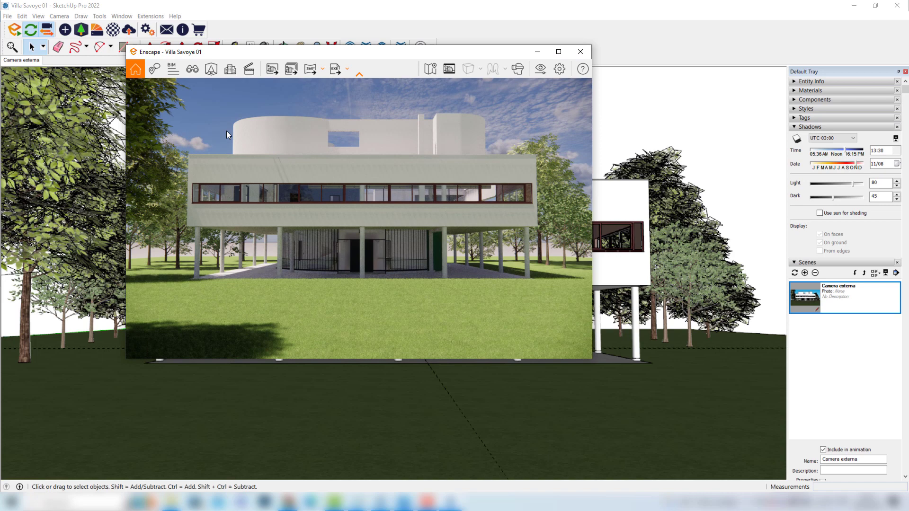
left_click(47, 30)
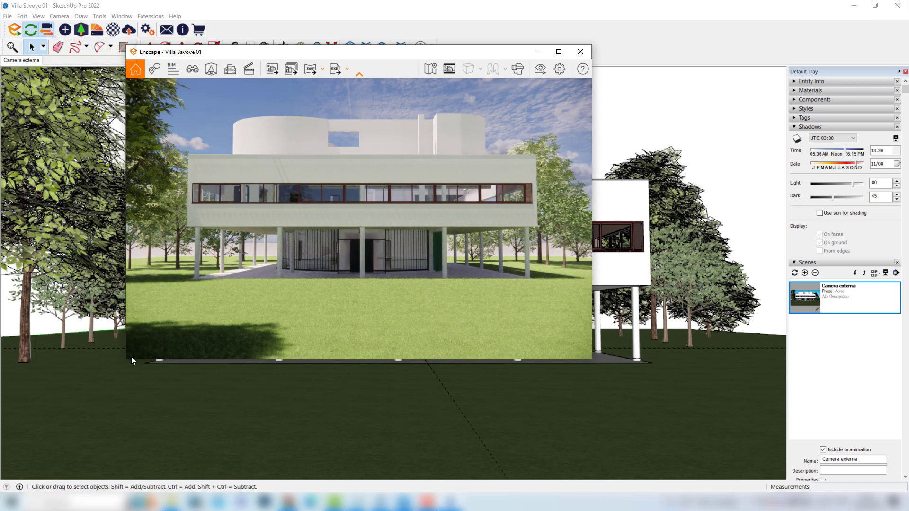
left_click_drag(125, 360, 50, 433)
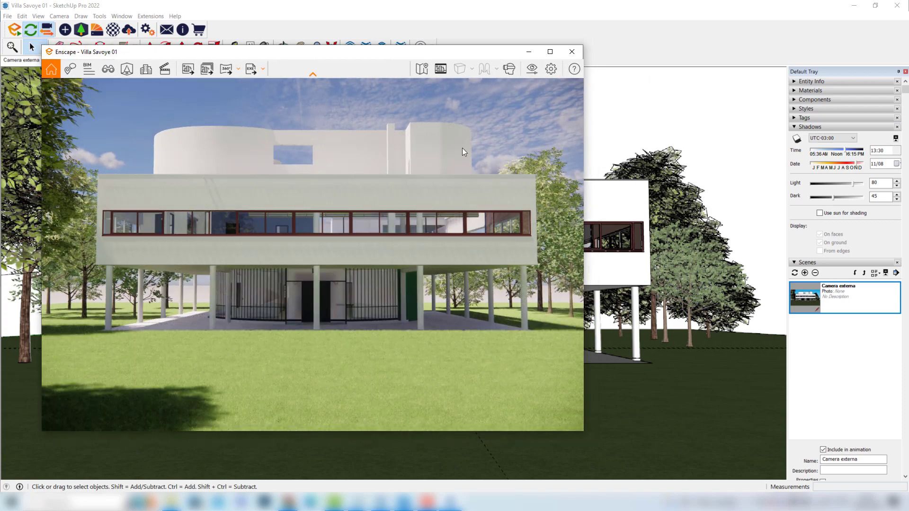
In Enscape Visual Settings, set the Main style mode to White.
left_click(534, 71)
left_click_drag(381, 78, 670, 67)
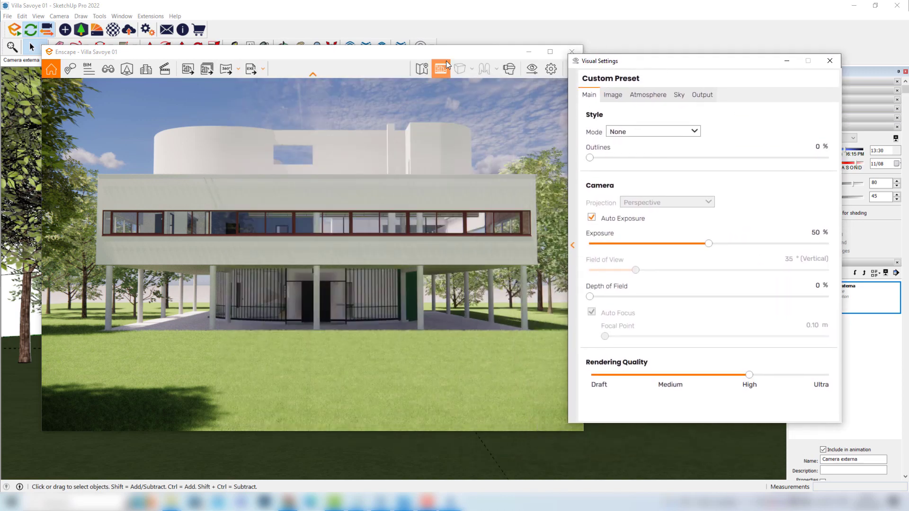
left_click_drag(446, 59, 418, 59)
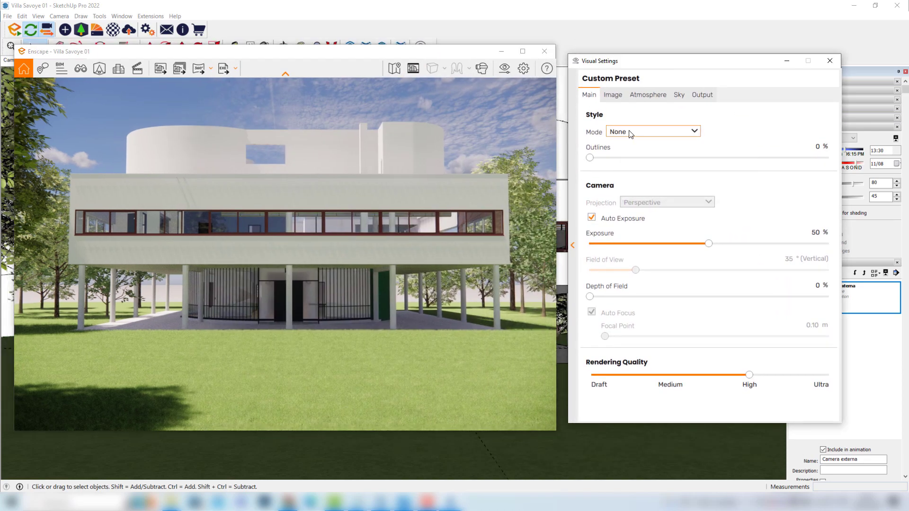
left_click(623, 132)
left_click(628, 153)
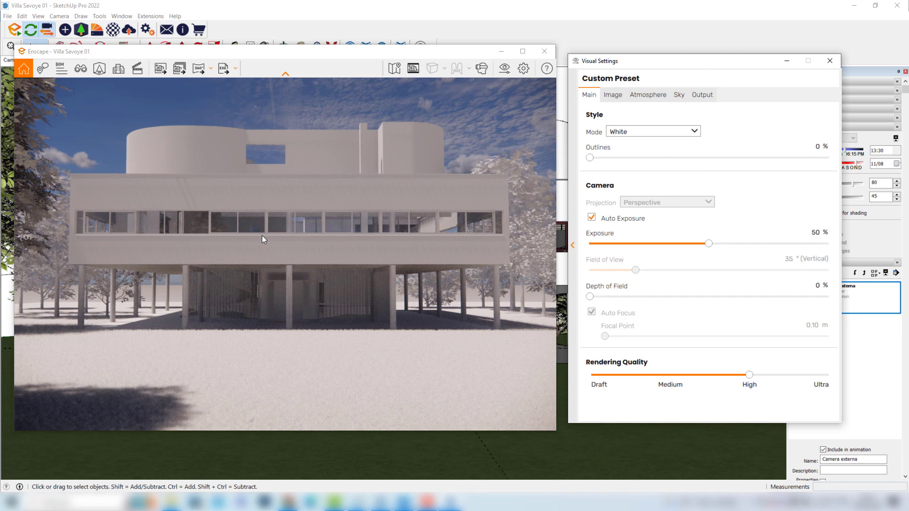
left_click(316, 205)
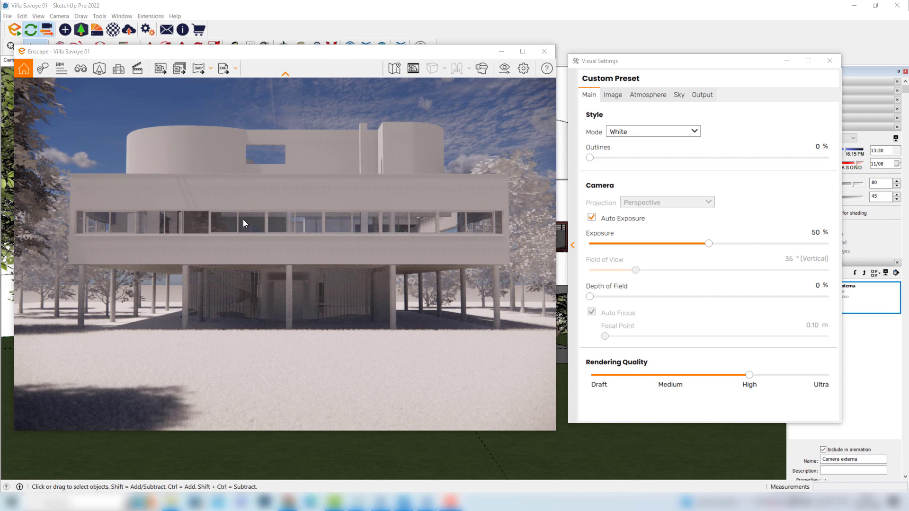
Close Visual Settings and move the sun to a morning time on date 09/12.
left_click(832, 61)
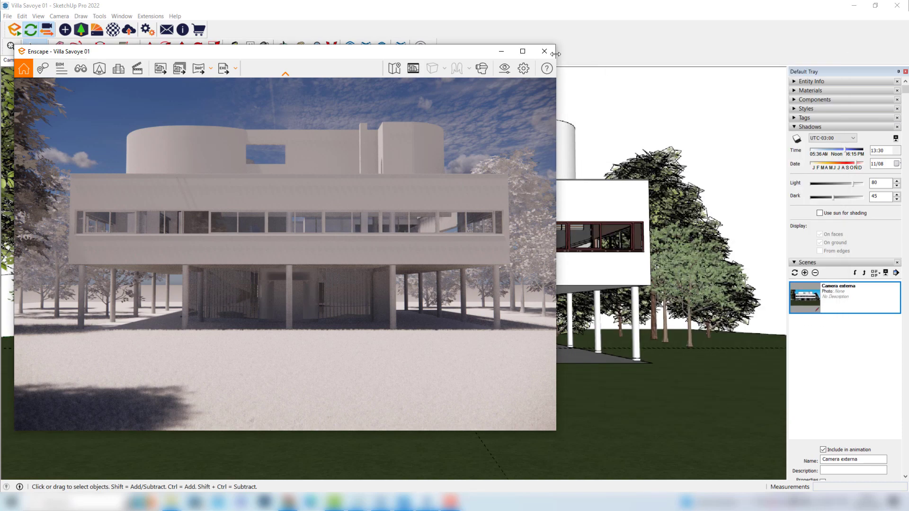
left_click_drag(361, 55, 480, 67)
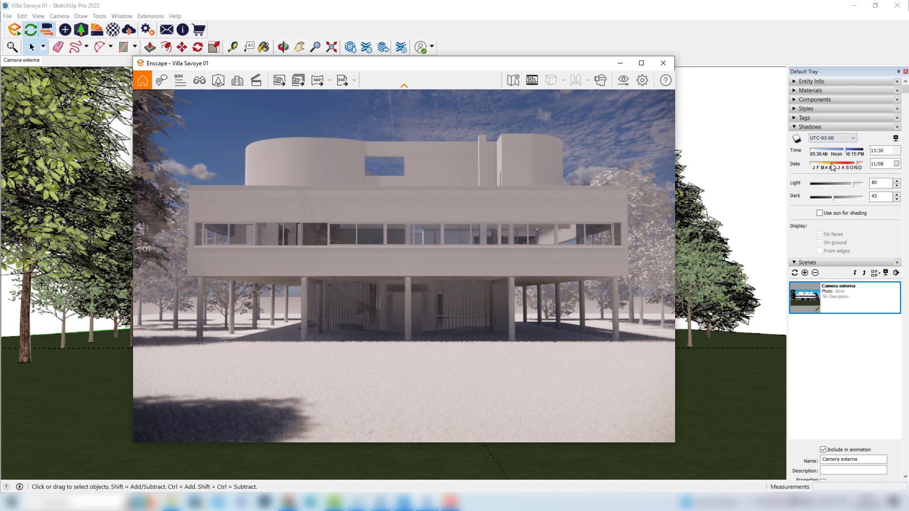
left_click(847, 153)
mouse_move(847, 152)
left_mouse_down()
mouse_move(815, 151)
mouse_move(862, 153)
left_mouse_up()
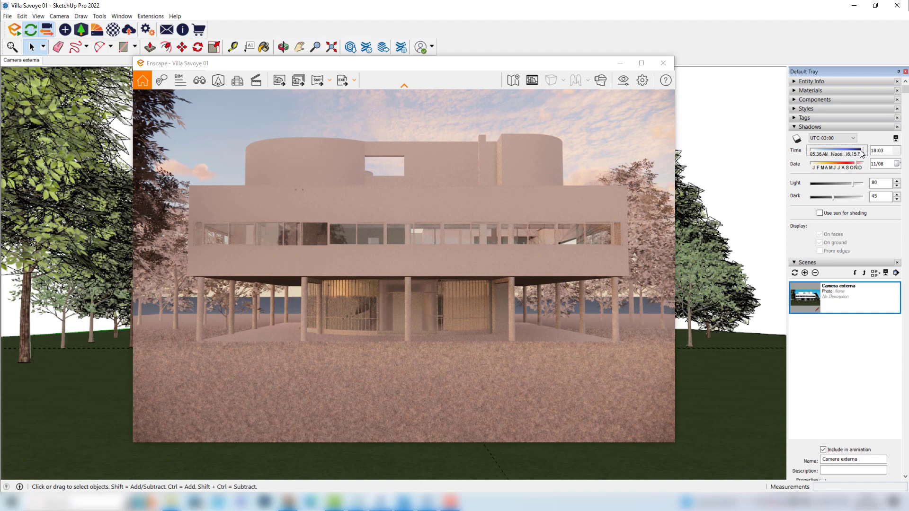
mouse_move(857, 164)
left_mouse_down()
mouse_move(836, 163)
mouse_move(845, 163)
mouse_move(831, 153)
left_mouse_up()
left_click(420, 215)
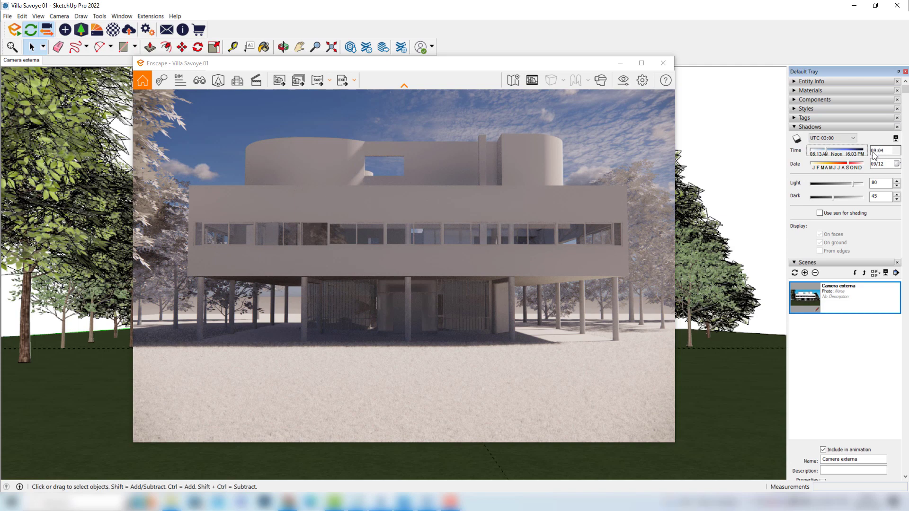
Change the shadow time's hour so the sun sits at 05:40 on 10/06.
left_click(873, 151)
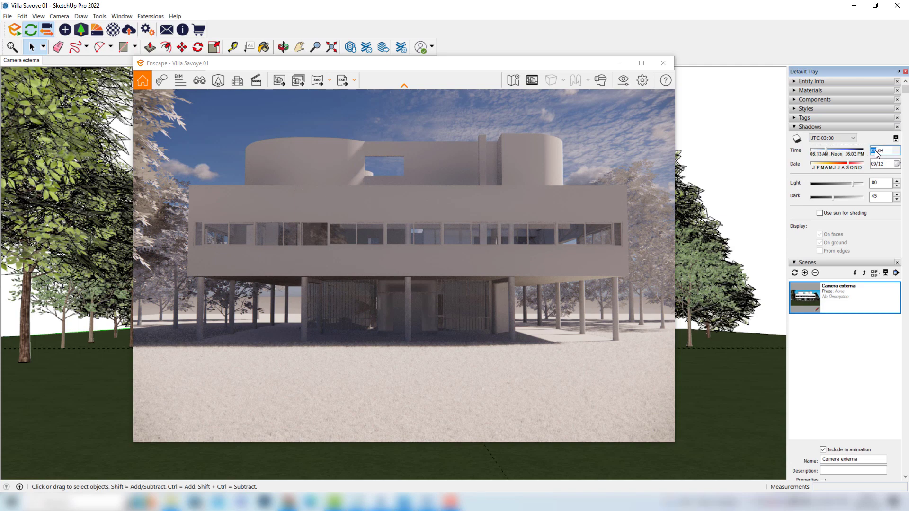
type("3")
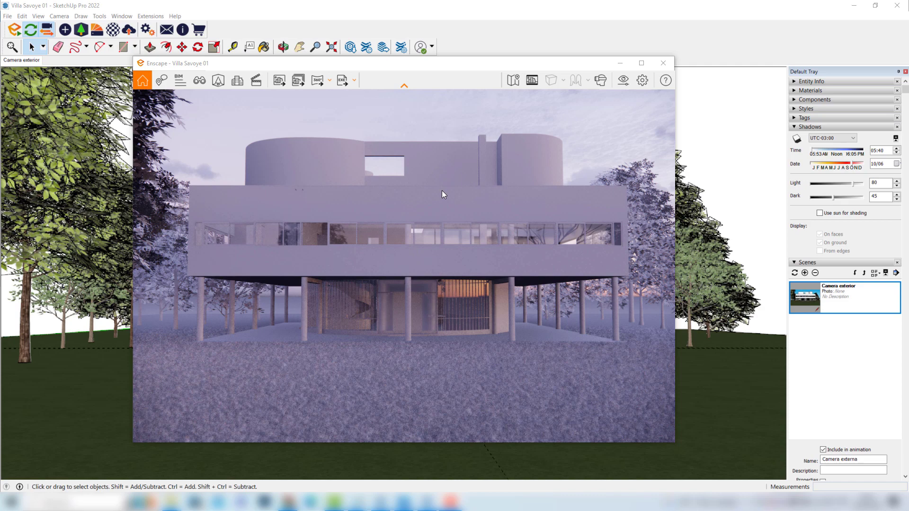
Lower Enscape's exposure to 25% and bring up the Image settings.
left_click(626, 78)
left_click_drag(475, 67, 358, 73)
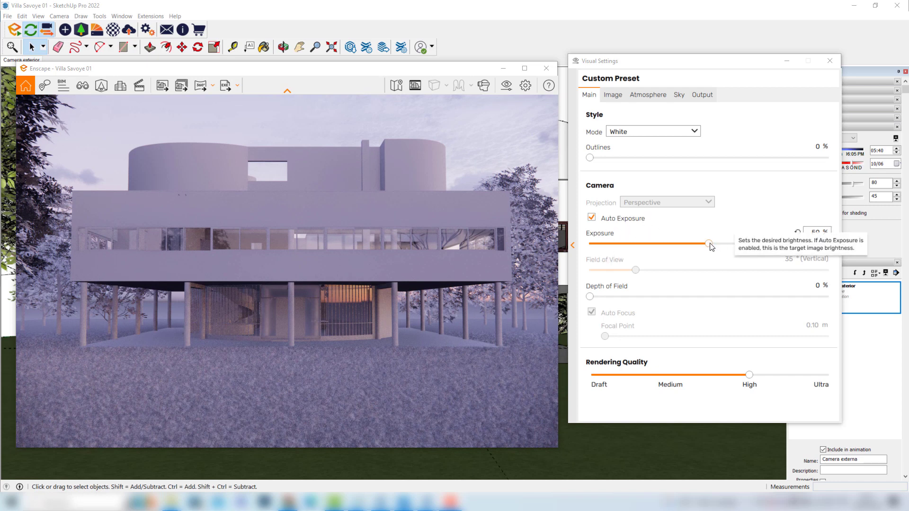
left_click_drag(710, 245, 655, 248)
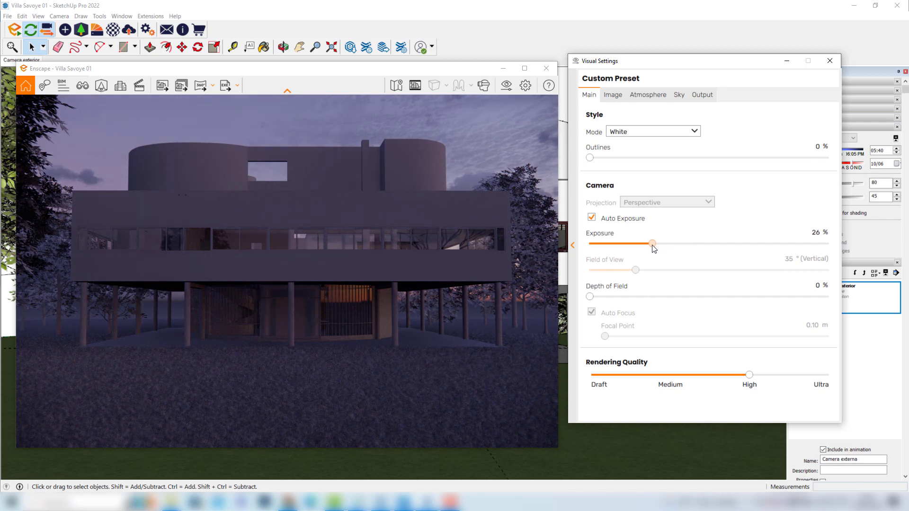
left_click_drag(649, 246, 649, 247)
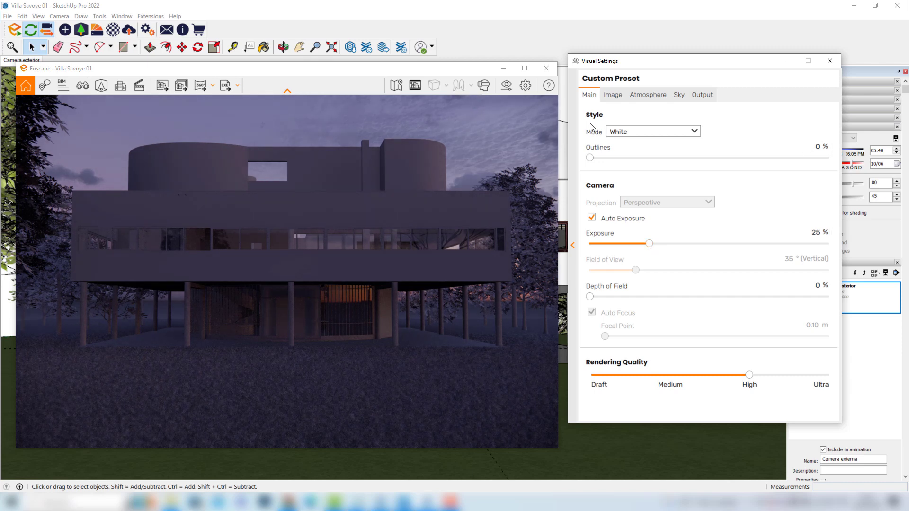
left_click(612, 95)
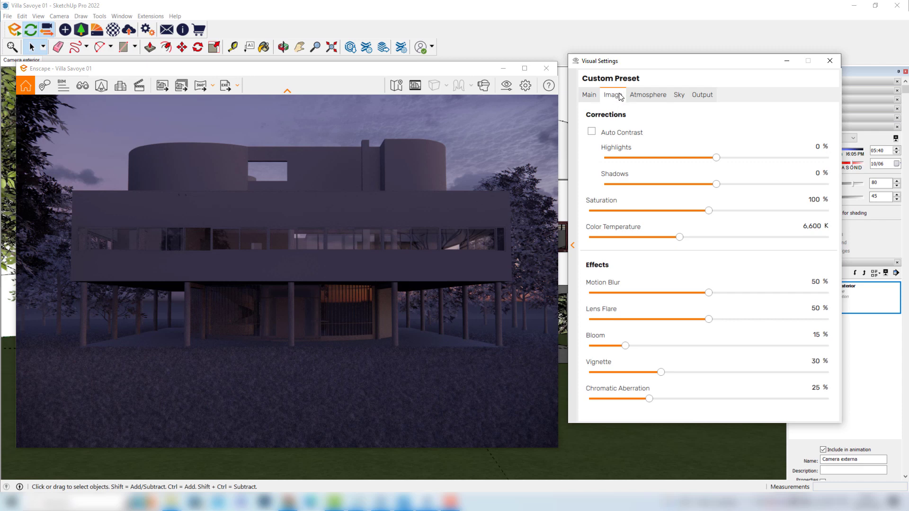
Set saturation to 120% and colour temperature to 7,417 K.
left_click_drag(709, 211, 734, 214)
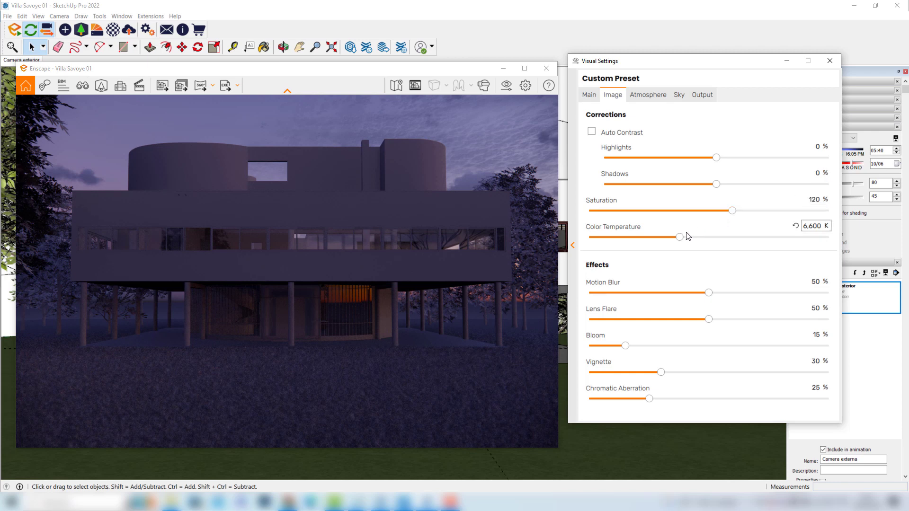
mouse_move(680, 237)
left_mouse_down()
mouse_move(704, 239)
mouse_move(647, 238)
mouse_move(708, 240)
mouse_move(694, 238)
left_mouse_up()
Close Visual Settings, update the Camera exterior scene with the dusk lighting, and return to it.
left_click(829, 61)
left_click_drag(258, 72, 533, 67)
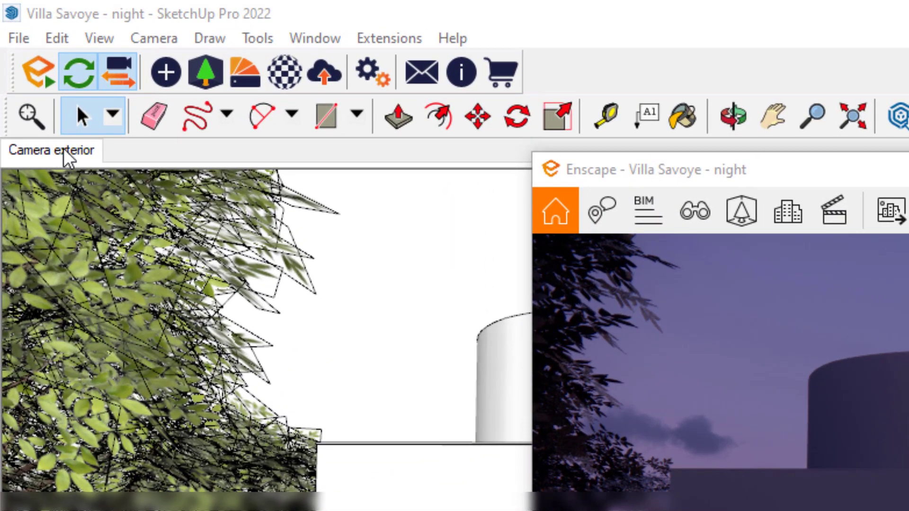
right_click(64, 152)
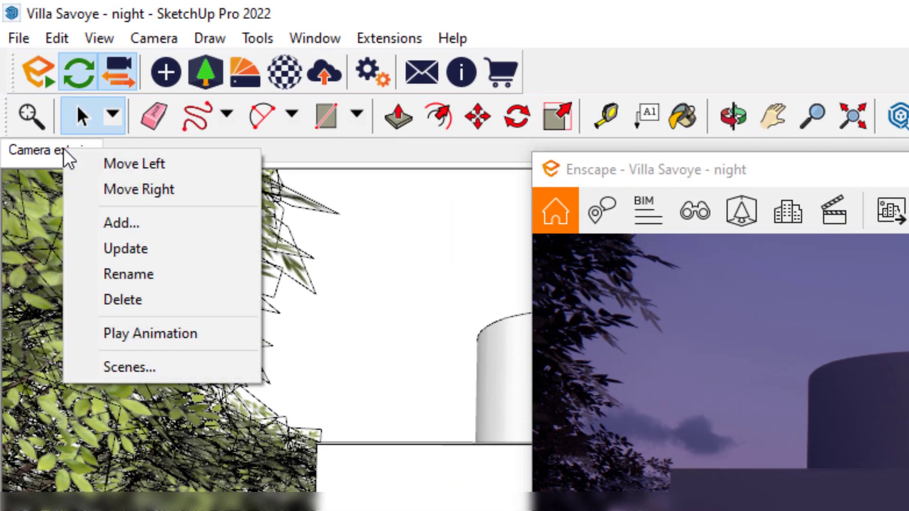
left_click(158, 247)
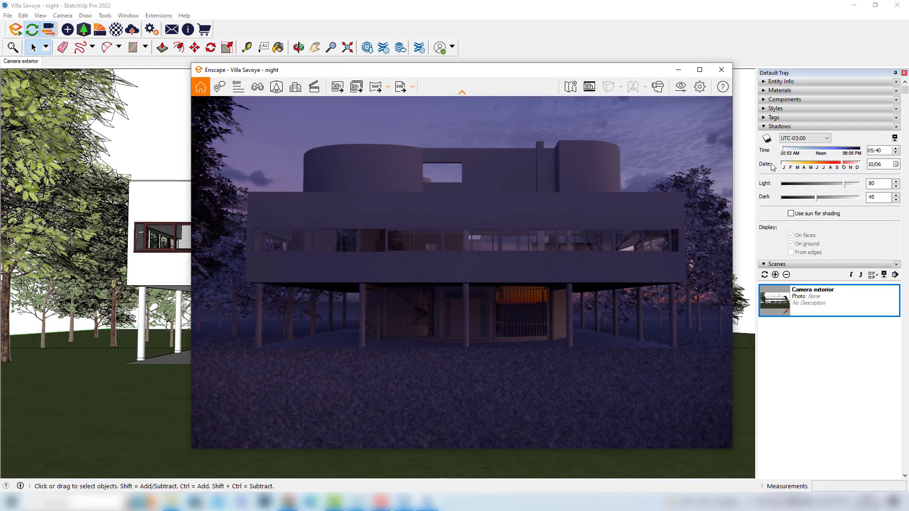
middle_click_drag(38, 67, 147, 168)
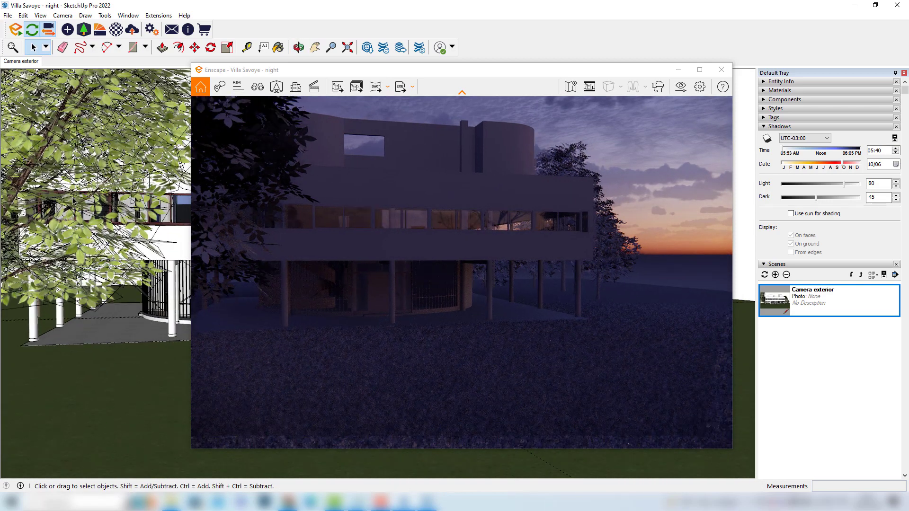
left_click(13, 62)
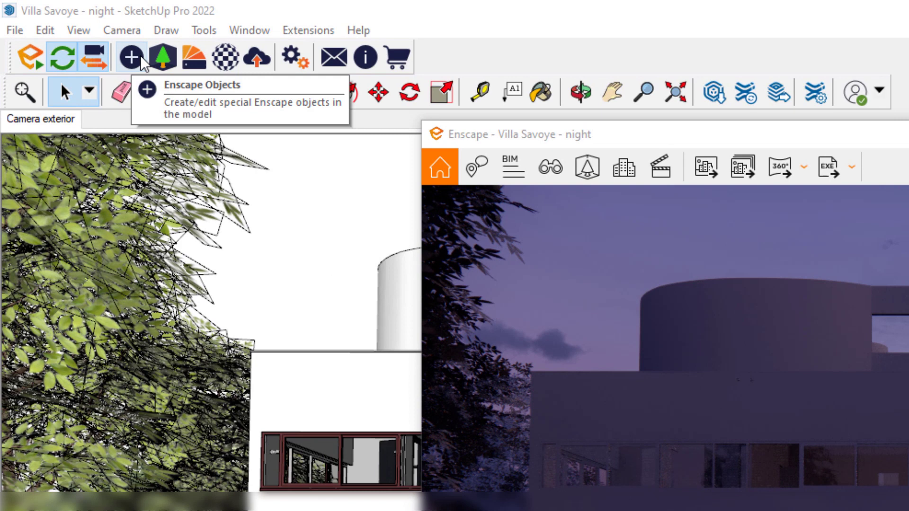
Place an Enscape sphere light on the lawn in front of the villa and set its height.
left_click(141, 61)
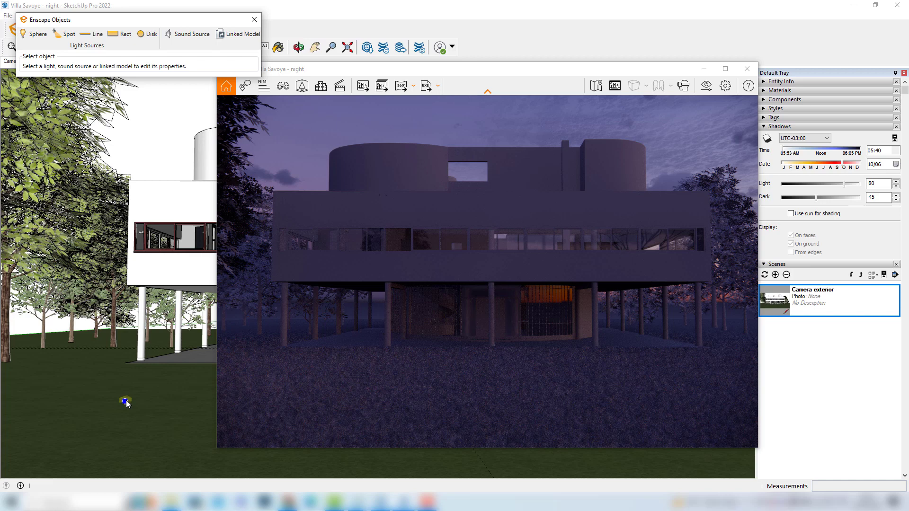
left_click(124, 401)
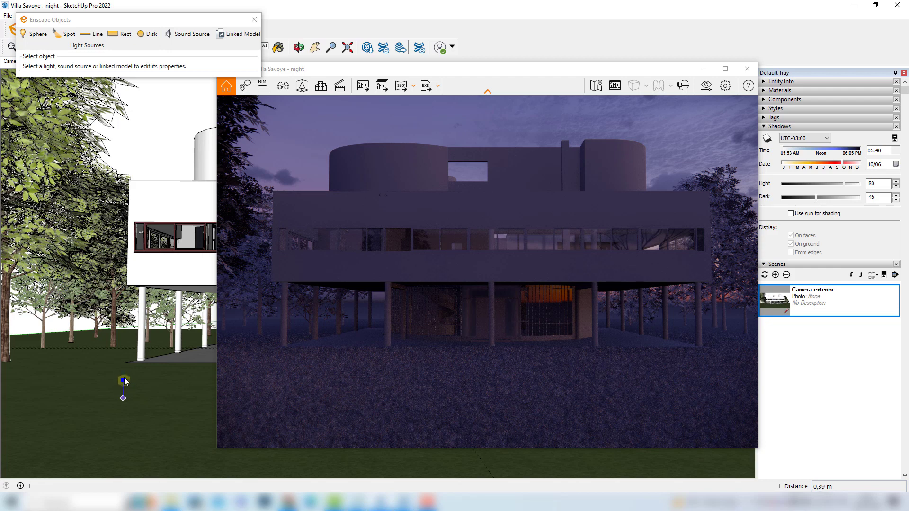
left_click(124, 377)
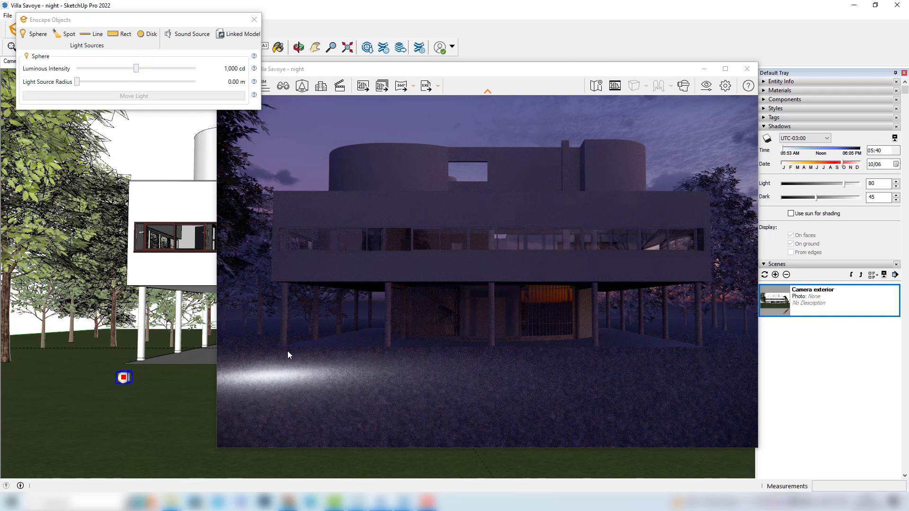
Close the objects panel, shrink the render window, and move the sphere light beneath the building.
left_click(254, 20)
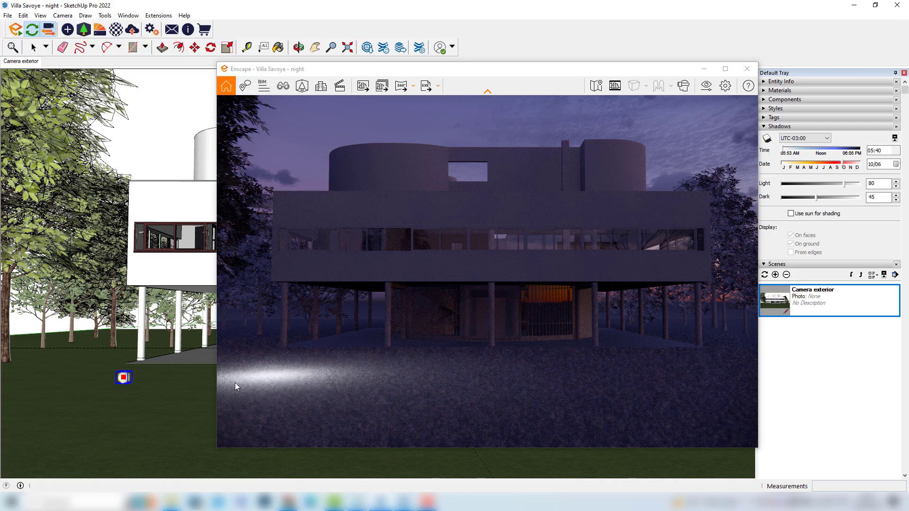
left_click_drag(216, 448, 367, 346)
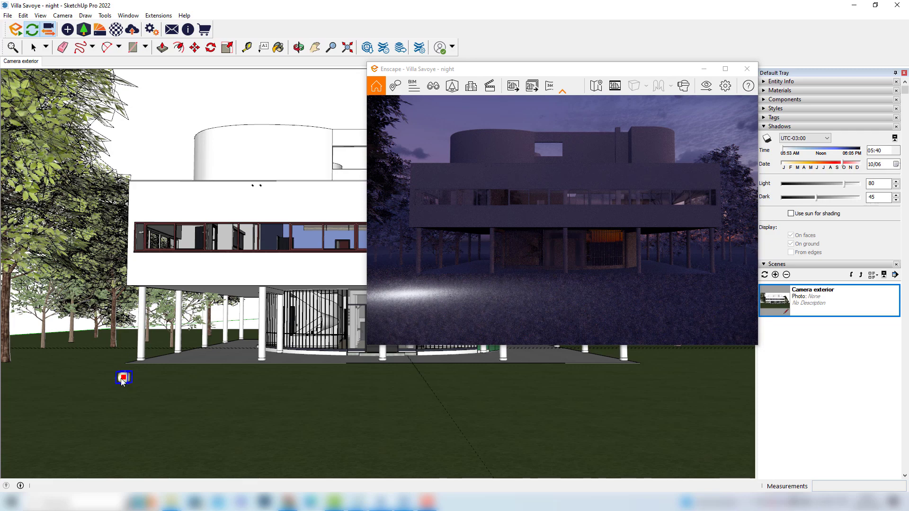
left_click(195, 48)
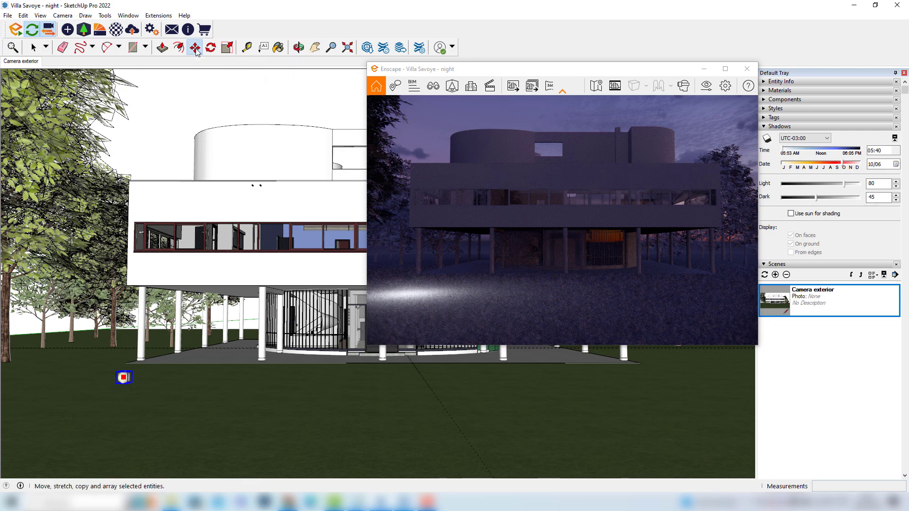
left_click(124, 377)
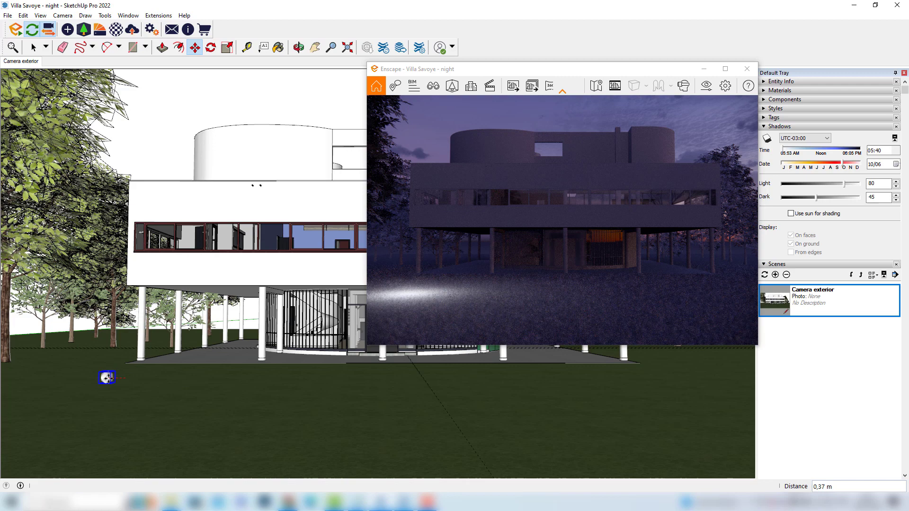
middle_click_drag(108, 378, 94, 417)
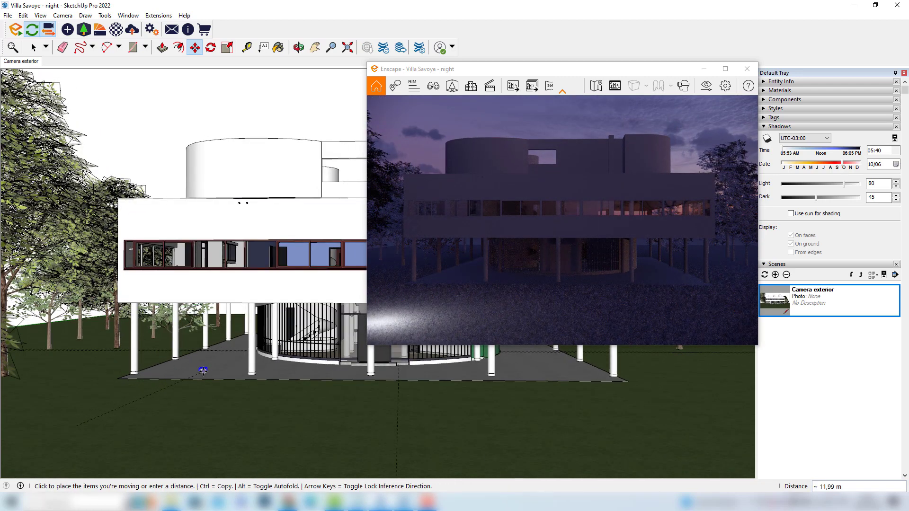
left_click(202, 370)
Raise the light 5.48 m to the upper floor, then shift it 0.95 m behind the ribbon windows.
scroll(205, 348, "up", 5)
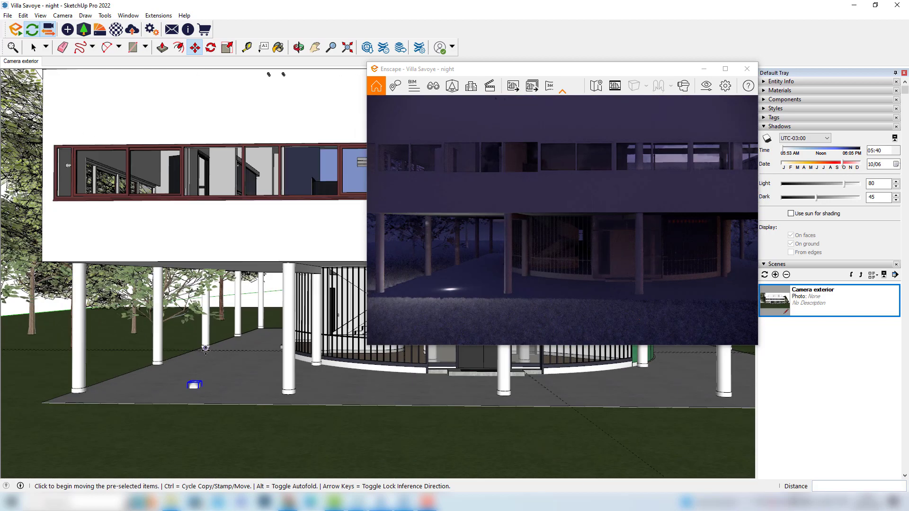
left_click(194, 384)
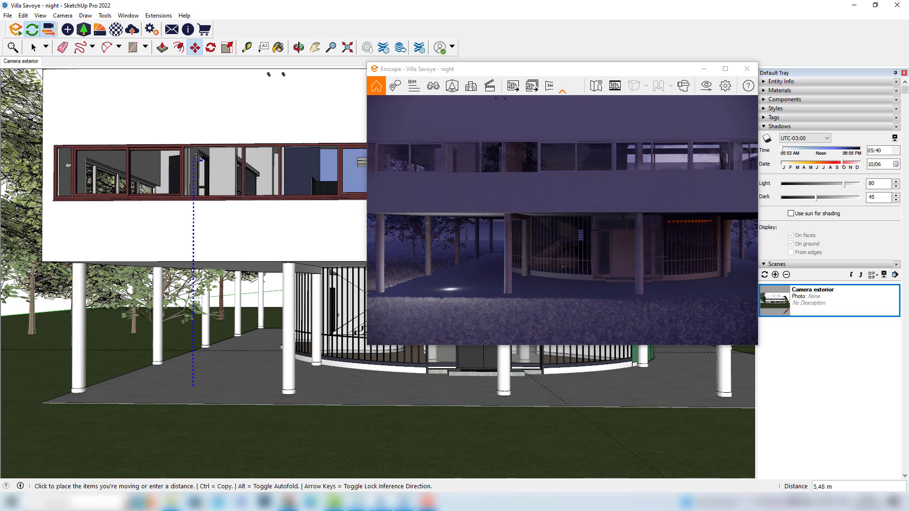
left_click(198, 156)
mouse_move(217, 132)
middle_mouse_down("shift")
mouse_move(198, 191)
mouse_move(227, 154)
mouse_move(223, 128)
middle_mouse_up("shift")
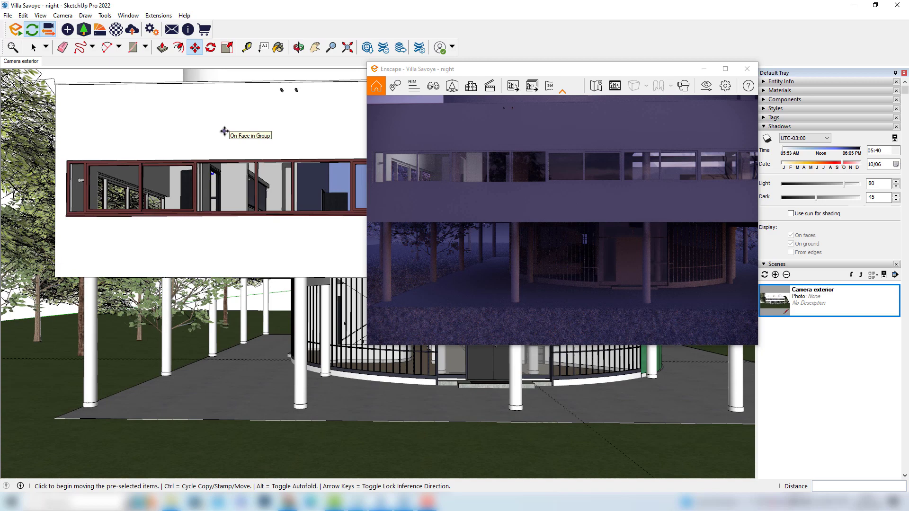
left_click(224, 131)
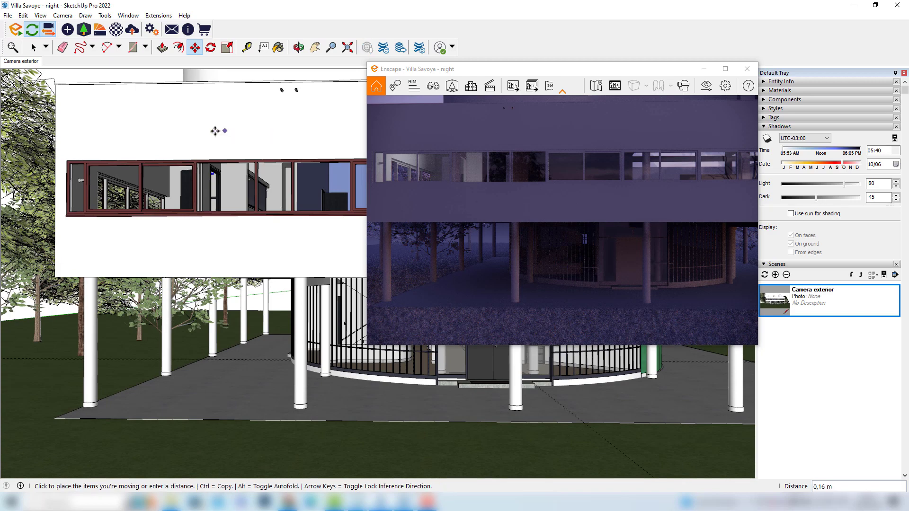
left_click(181, 135)
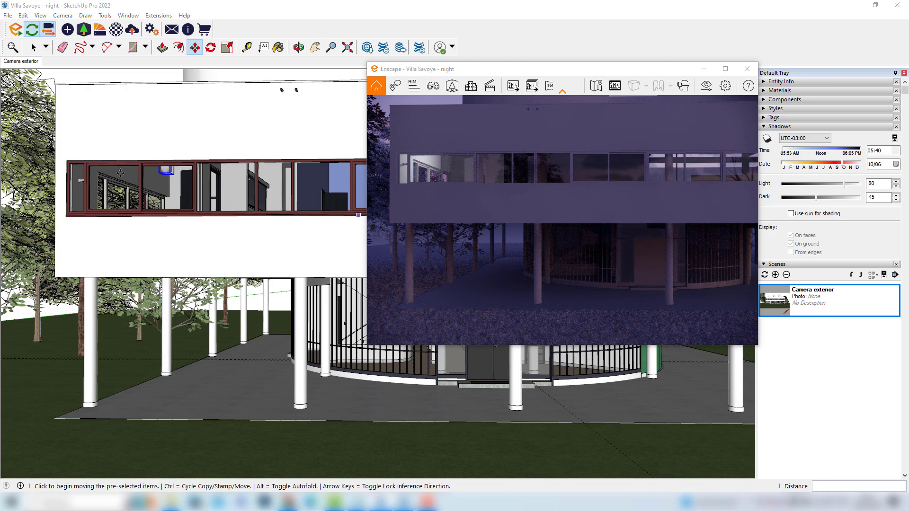
middle_click_drag(199, 156, 137, 159)
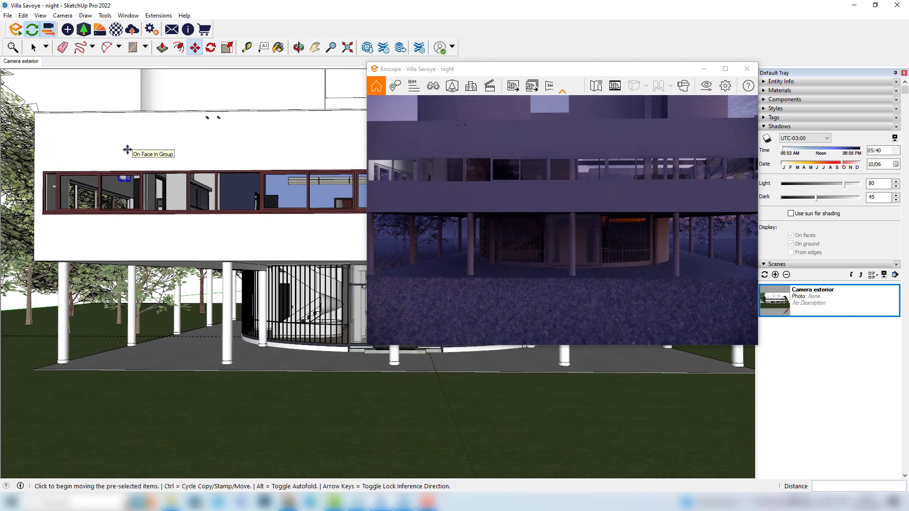
left_click(127, 150)
Copy the light 6 m along the upper-floor facade.
key("ctrl")
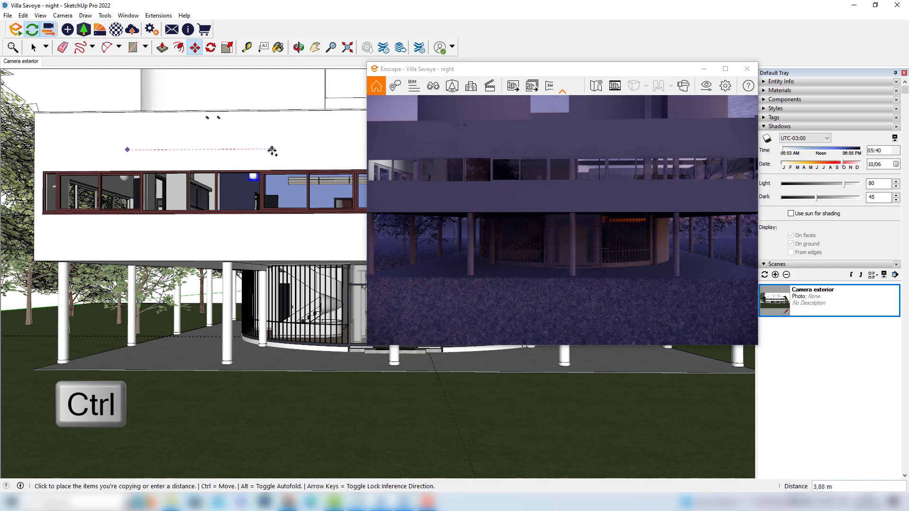
middle_click_drag(273, 150, 104, 145)
left_click(104, 147)
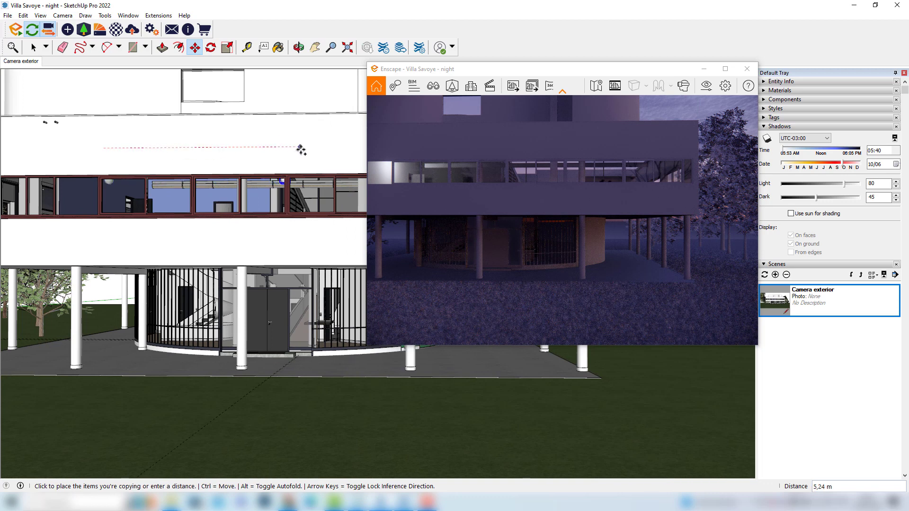
middle_click_drag(294, 148, 176, 151)
middle_click_drag(238, 154, 138, 159)
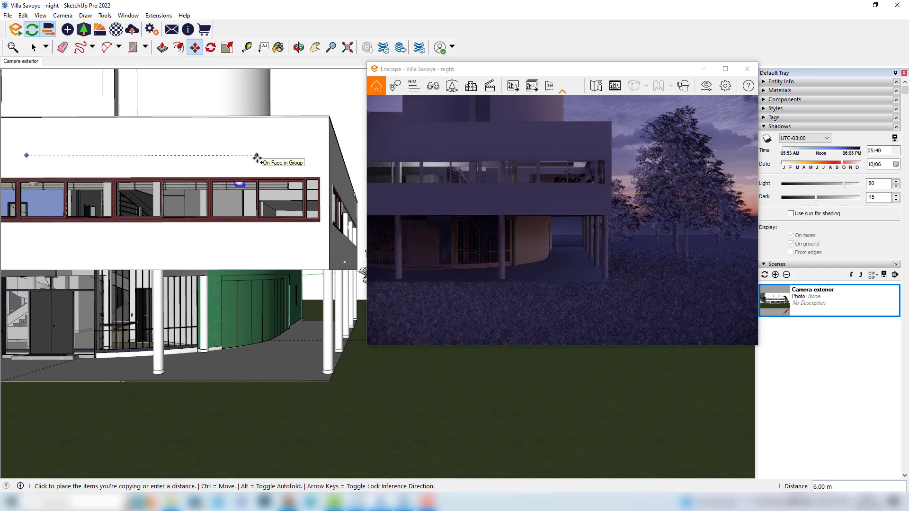
type("6")
key("Return")
Copy another light down beneath the building slab.
key("ctrl")
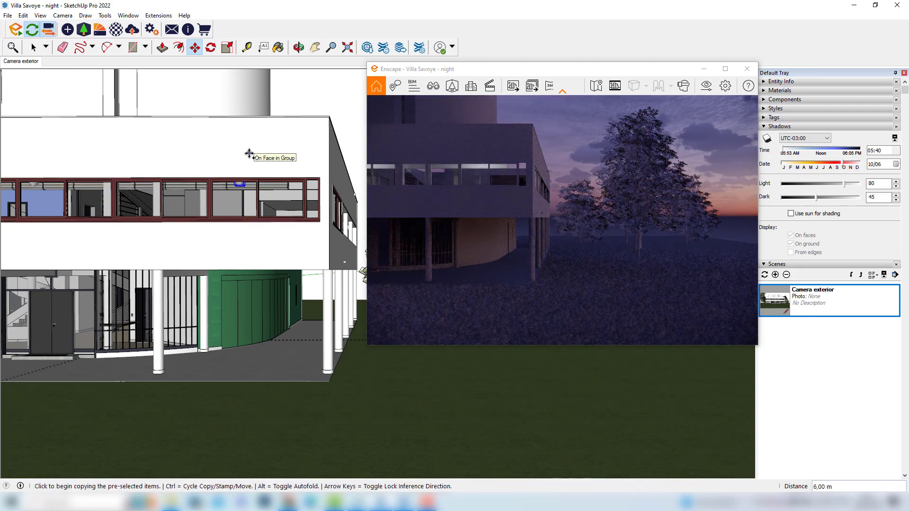
left_click(248, 155)
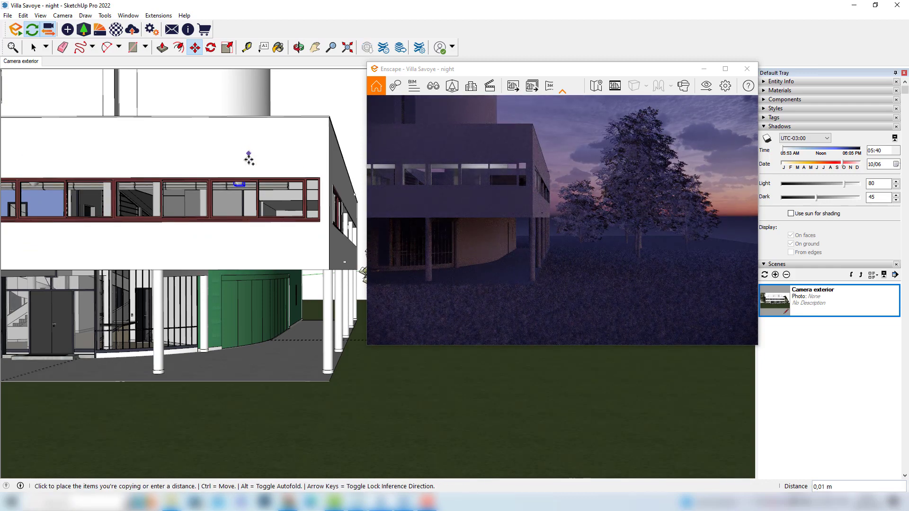
left_click(244, 259)
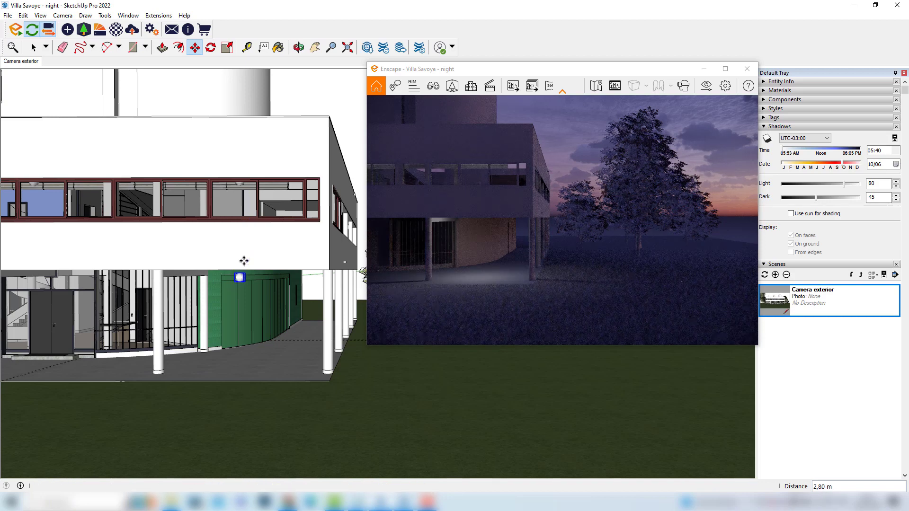
Return to the Camera exterior scene, cancel a stray copy, and move the render window left.
key("Page_Down")
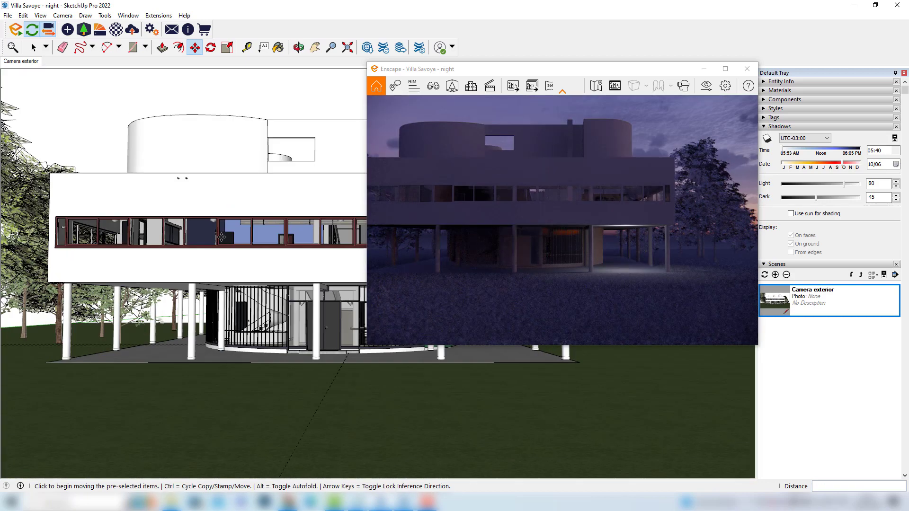
left_click(543, 383)
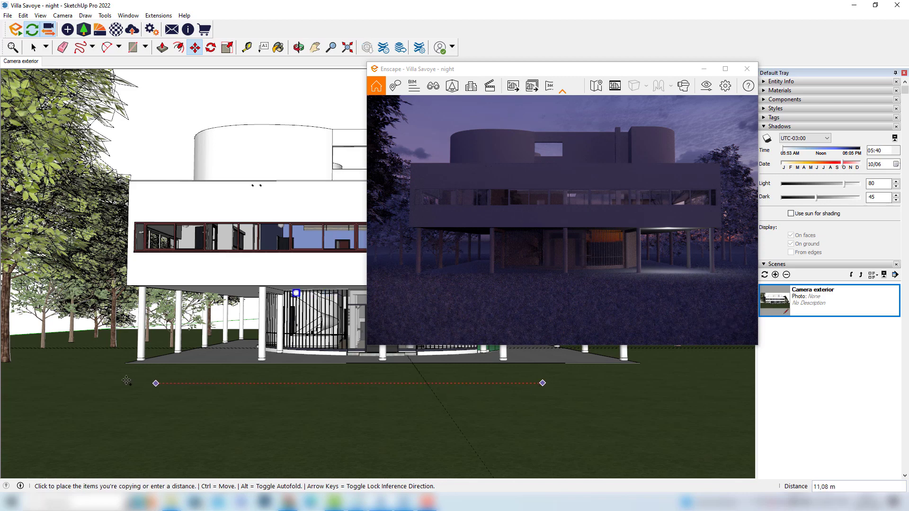
key("Escape")
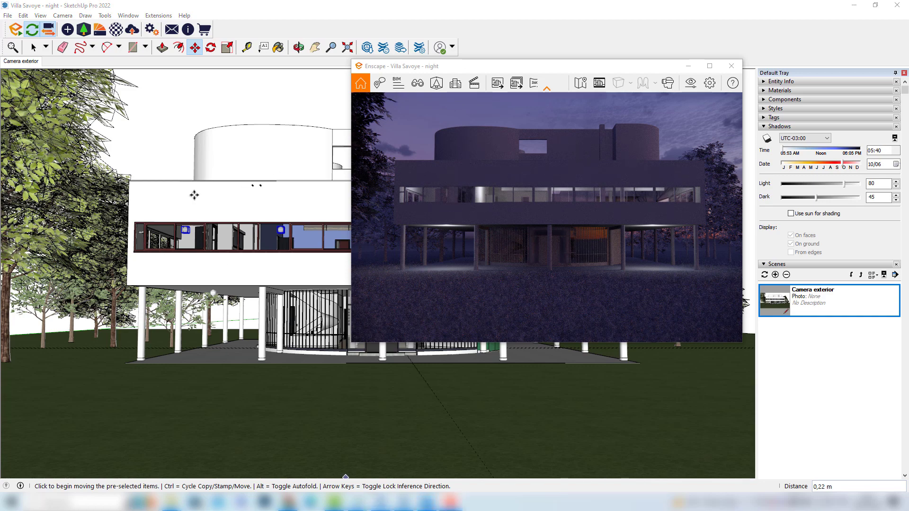
left_click_drag(414, 72, 153, 96)
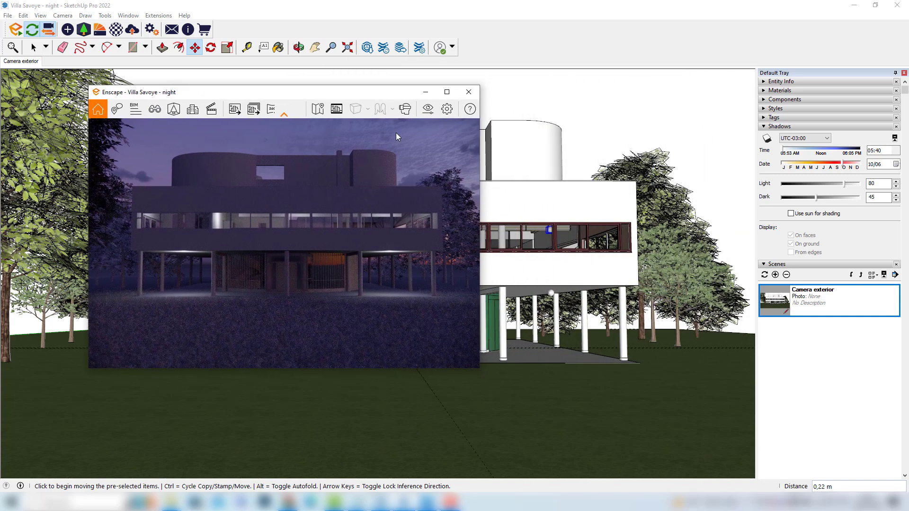
Open Enscape Visual Settings beside the render and enlarge the Enscape render window.
left_click(427, 110)
left_click_drag(214, 50, 598, 54)
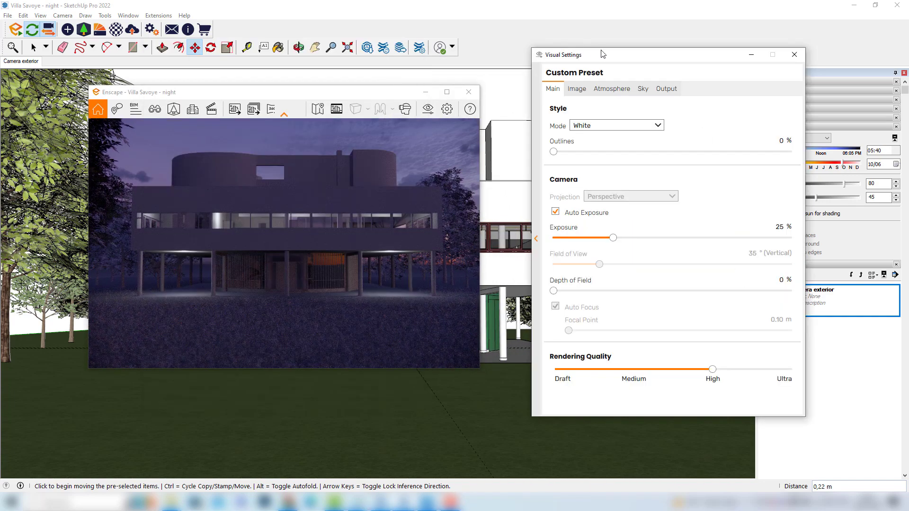
left_click_drag(479, 368, 517, 431)
left_click_drag(89, 85, 28, 79)
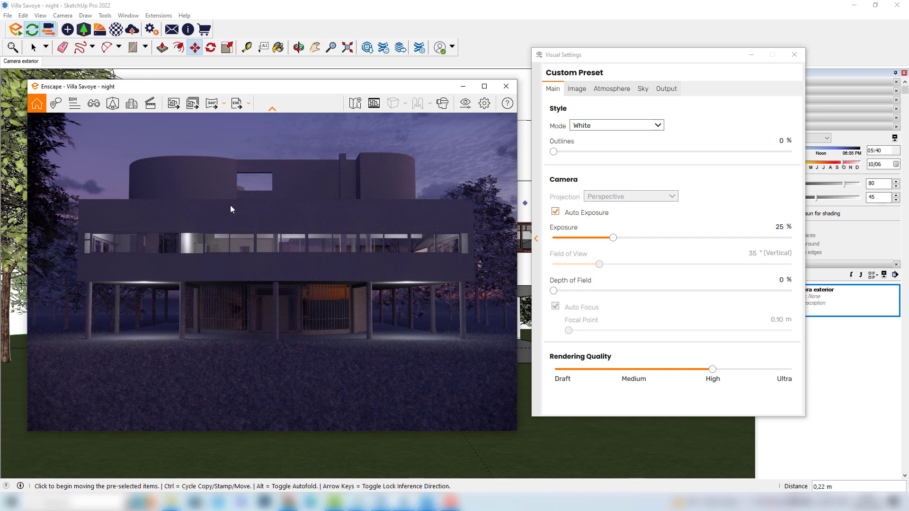
Set image corrections to Highlights 23%, Shadows 10%, Saturation 127% and colour temperature 8,654 K.
mouse_move(614, 238)
left_mouse_down()
mouse_move(627, 239)
mouse_move(615, 241)
left_mouse_up()
left_click(576, 89)
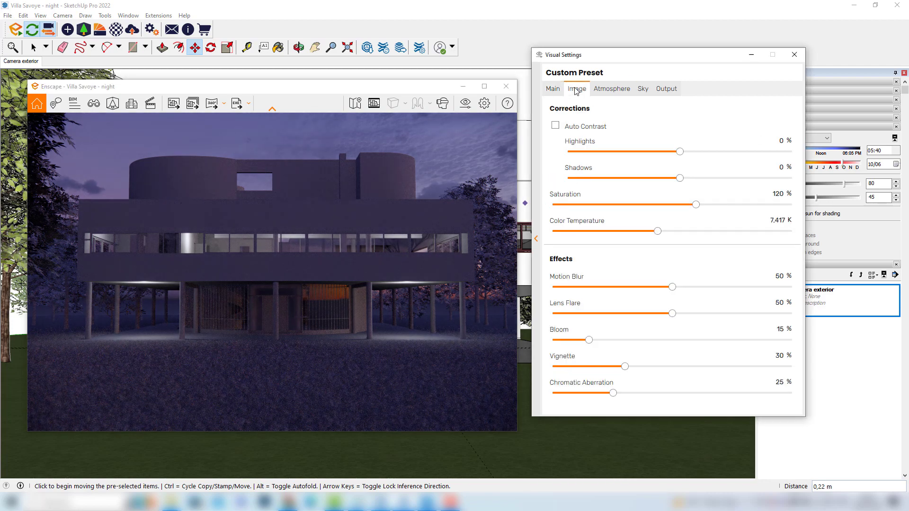
left_click_drag(681, 151, 703, 205)
left_click_drag(659, 234, 682, 234)
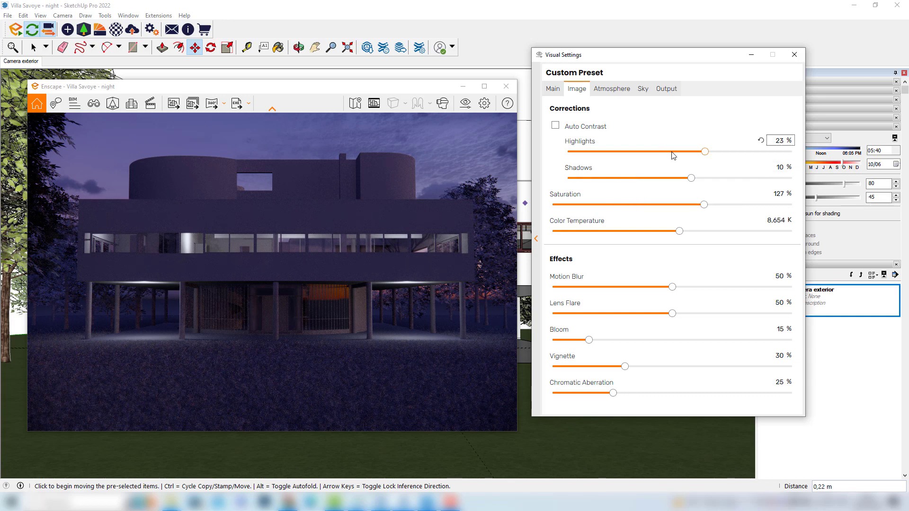
Switch the Sky tab's Horizon Source from White Ground to Forest.
left_click(643, 90)
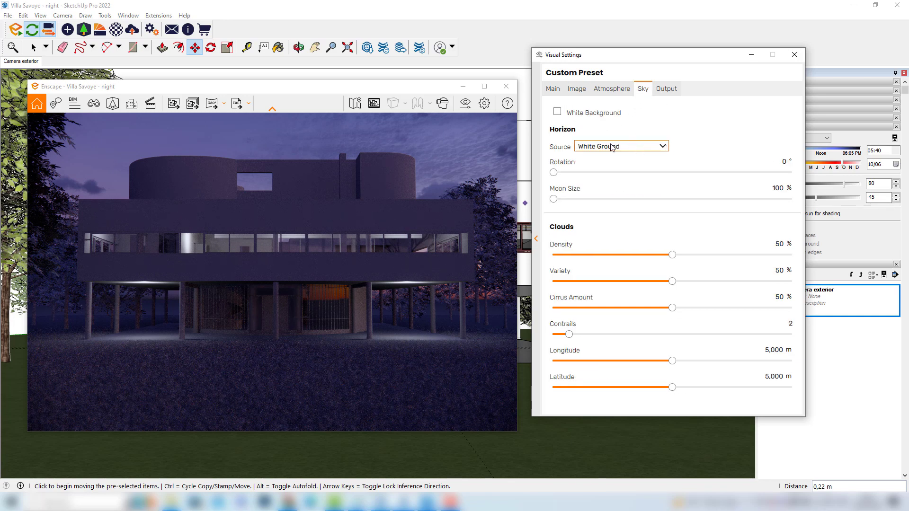
left_click(636, 148)
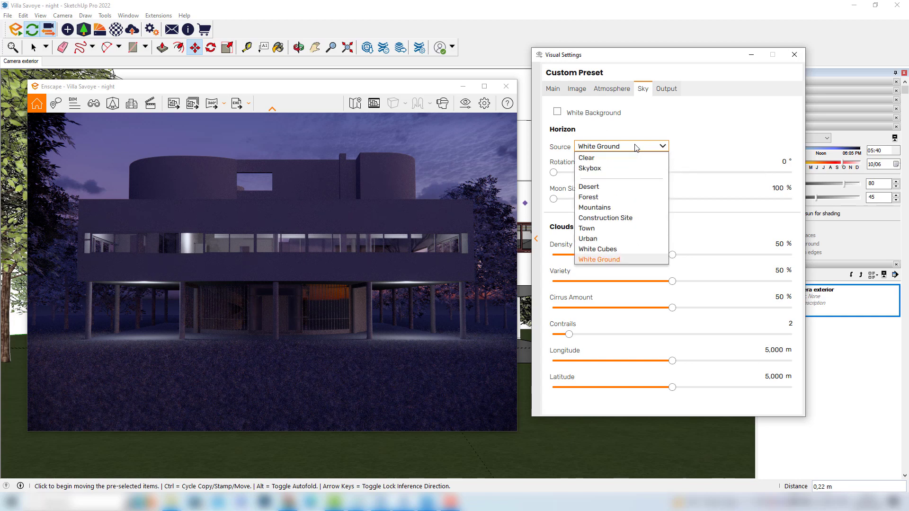
left_click(600, 198)
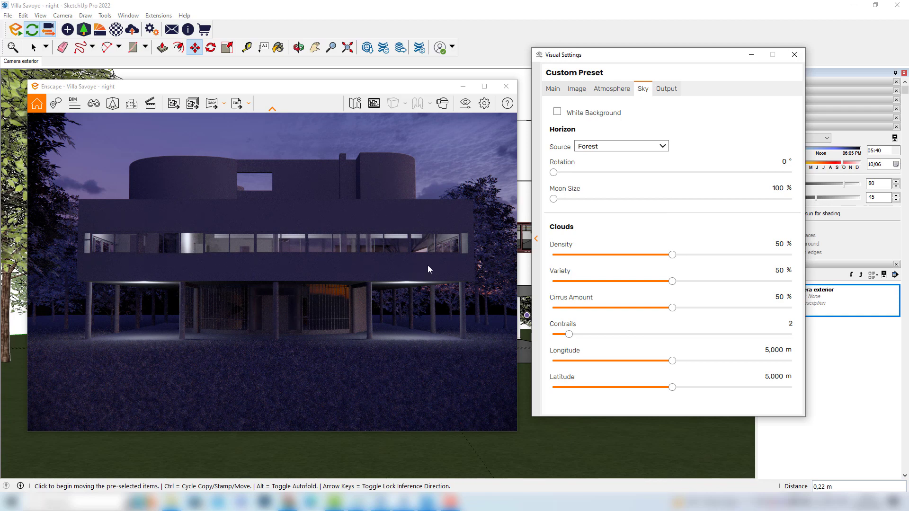
Set the Main tab's Style Mode to None so real materials render.
mouse_move(641, 208)
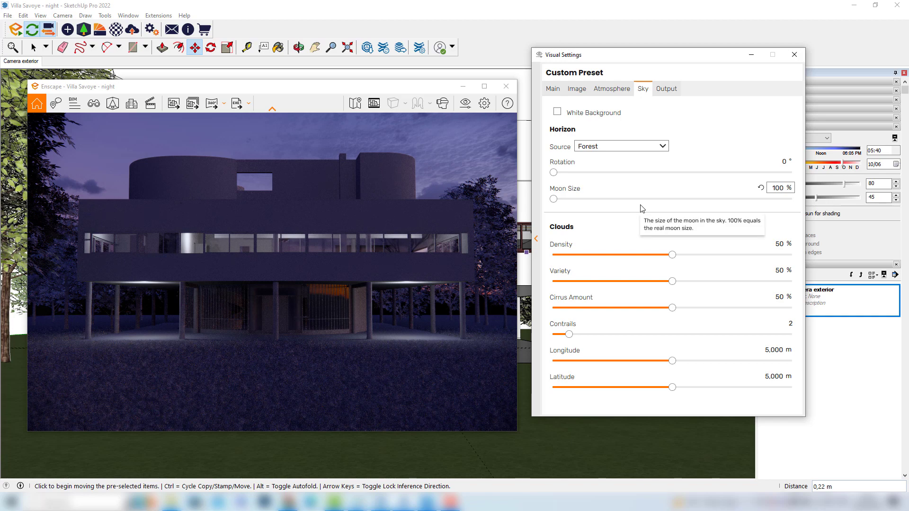
left_click(552, 89)
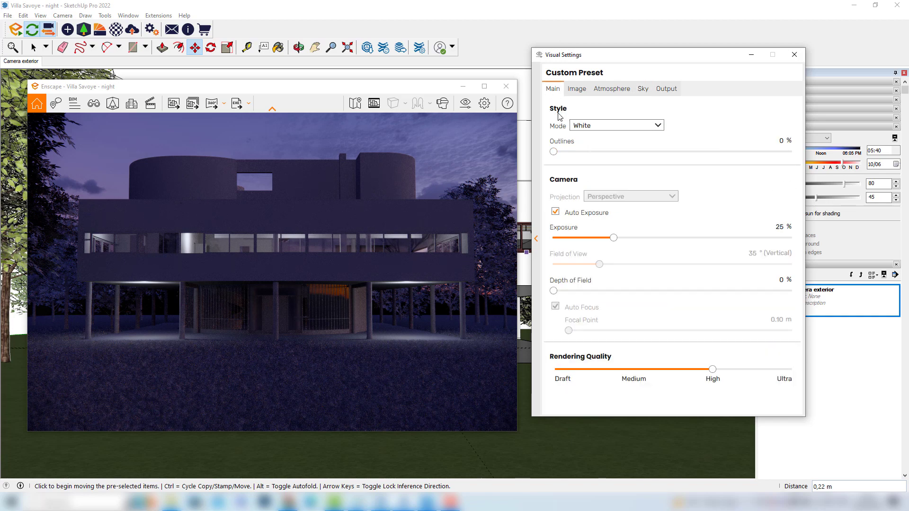
left_click(623, 131)
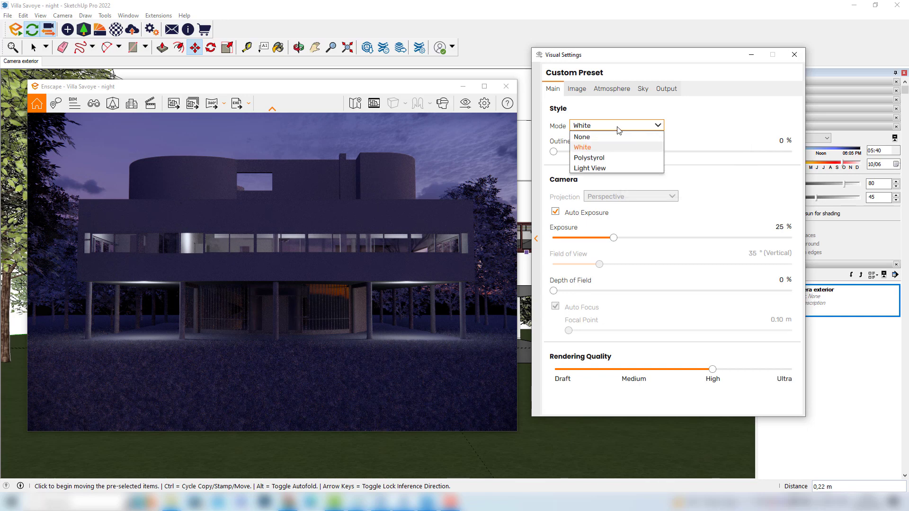
left_click(601, 141)
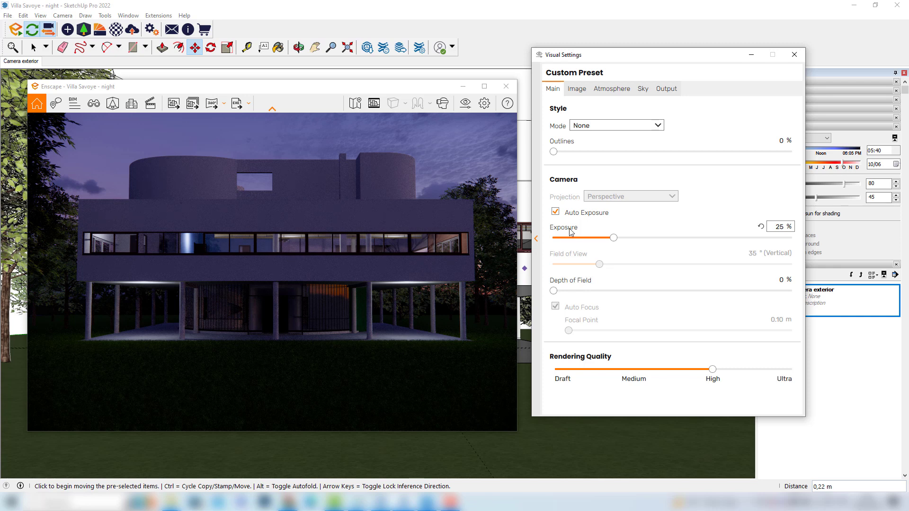
Raise the Exposure slider from 21% to 28% to brighten the facade.
left_click_drag(614, 238, 606, 240)
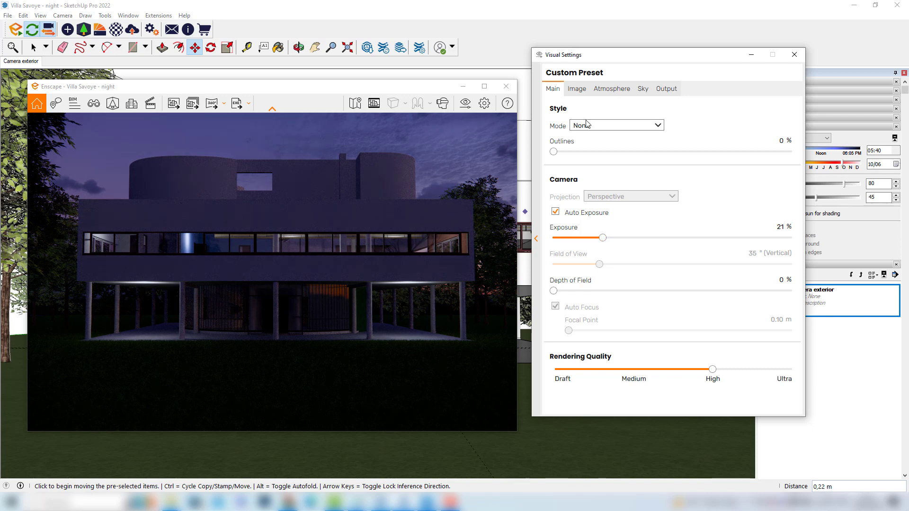
left_click(577, 88)
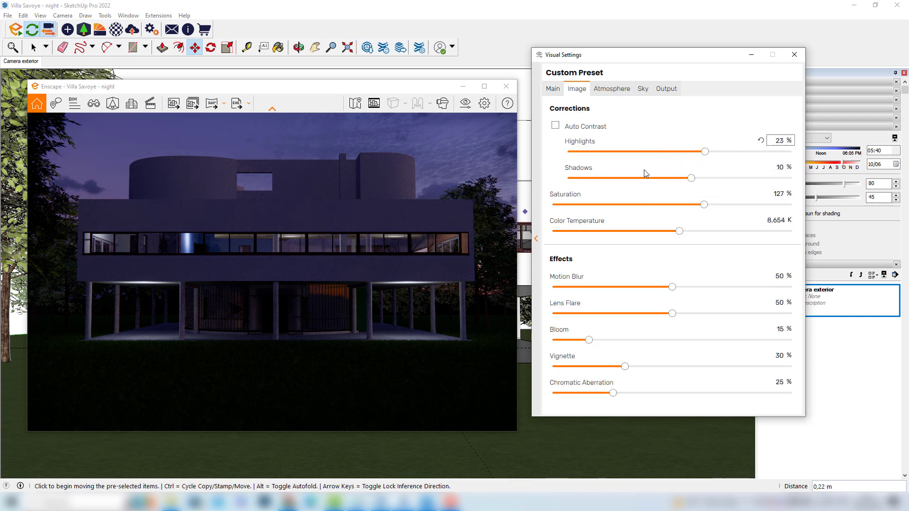
left_click(553, 89)
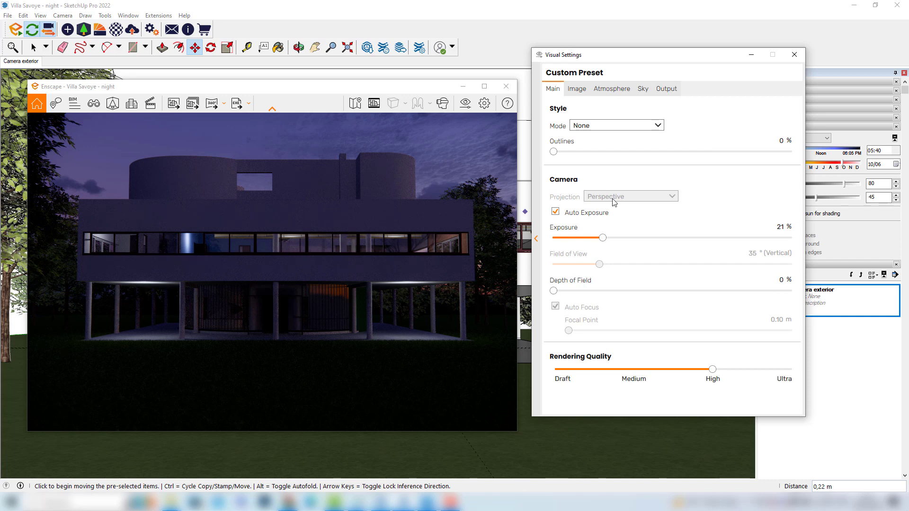
left_click_drag(604, 240, 621, 242)
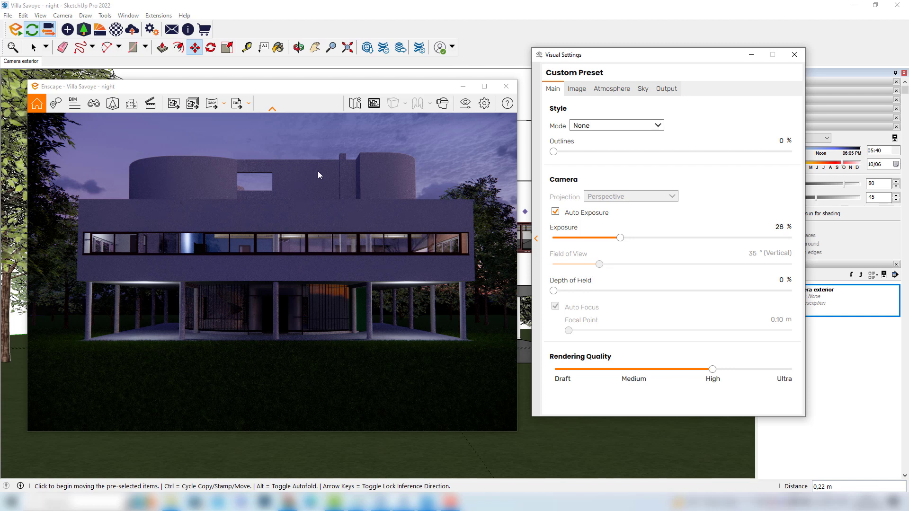
Show the safe frame, set Rendering Quality to Ultra, and view the Full HD 1920 × 1080 output settings.
left_click(367, 109)
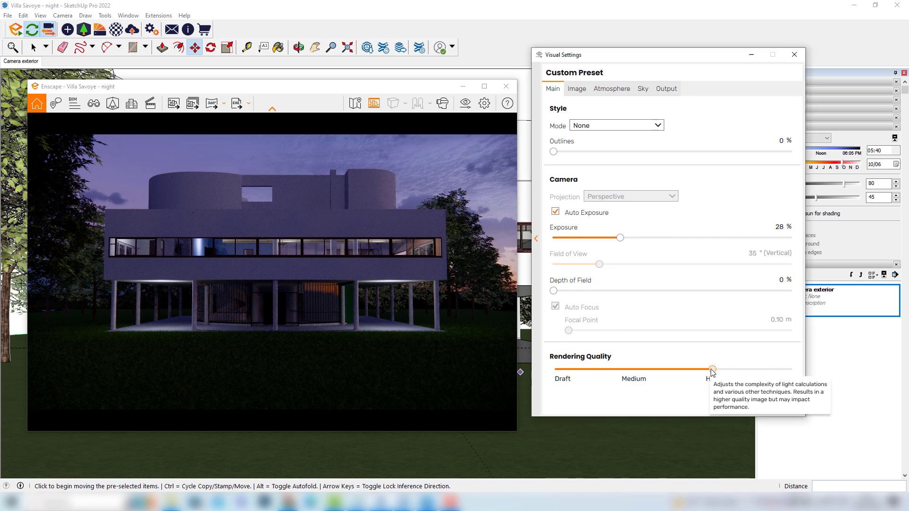
left_click_drag(712, 370, 789, 370)
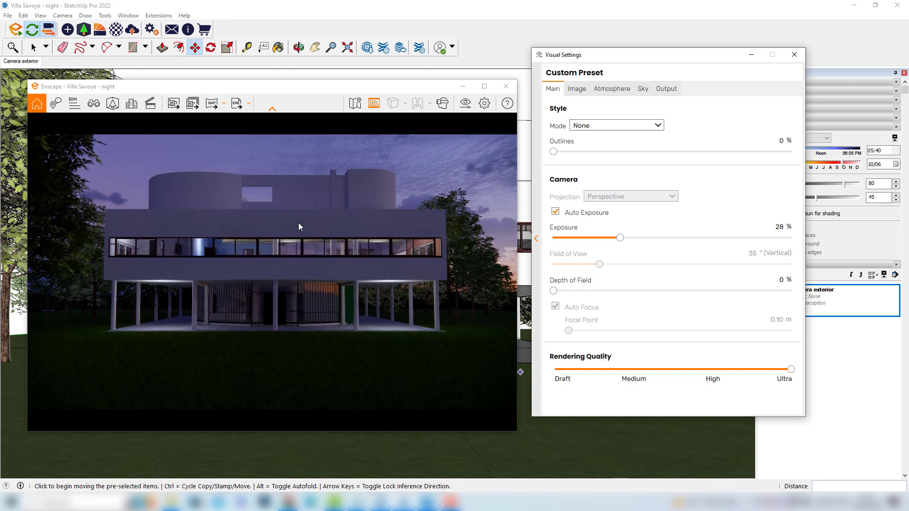
left_click(666, 89)
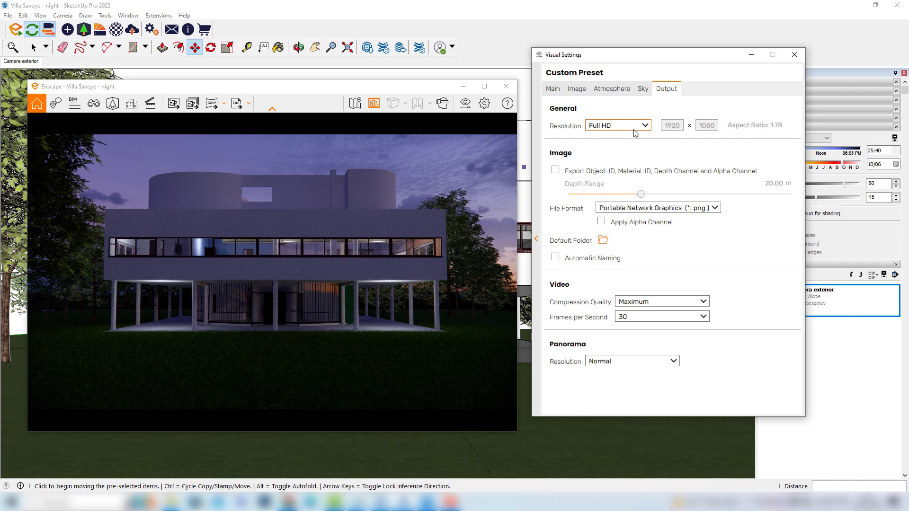
Save a screenshot as JPEG Image 'Nightime simulation' in the Imagens folder.
left_click(174, 104)
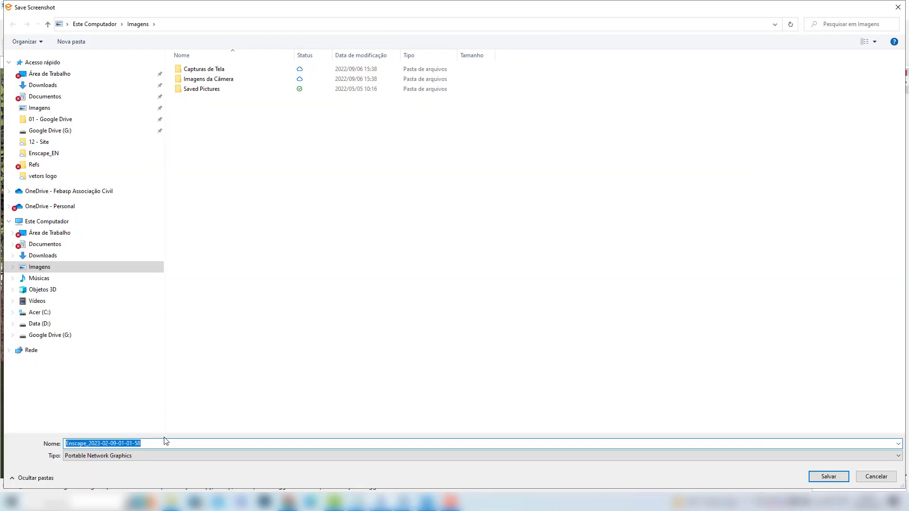
type("ight")
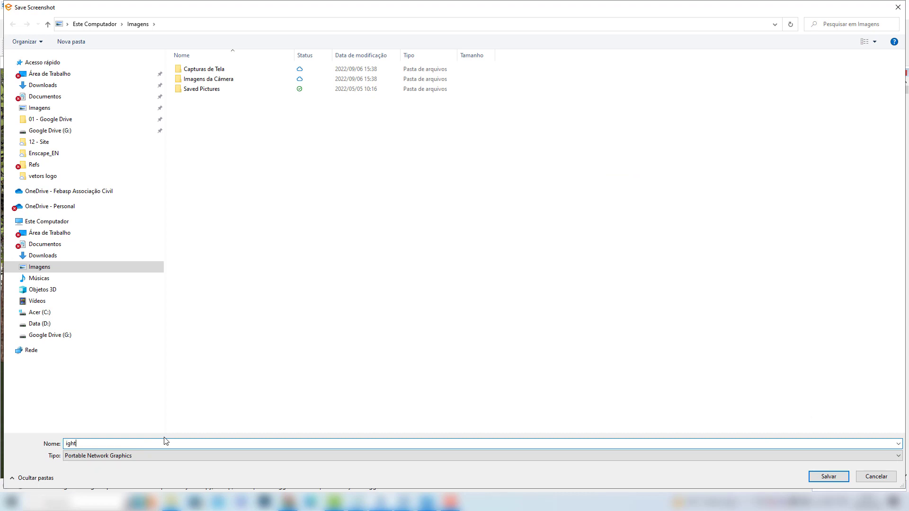
key("BackSpace")
key("BackSpace")
key("BackSpace")
left_click(149, 456)
left_click(147, 456)
left_click(114, 470)
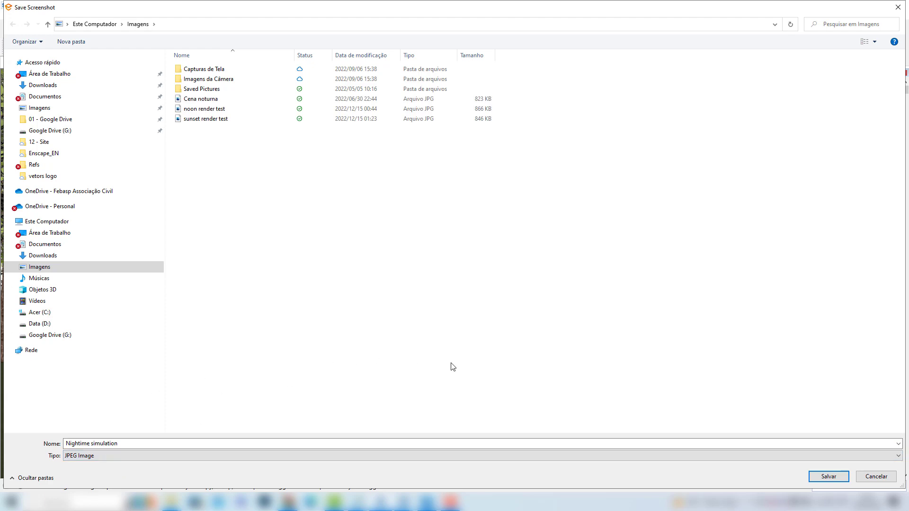
left_click(824, 477)
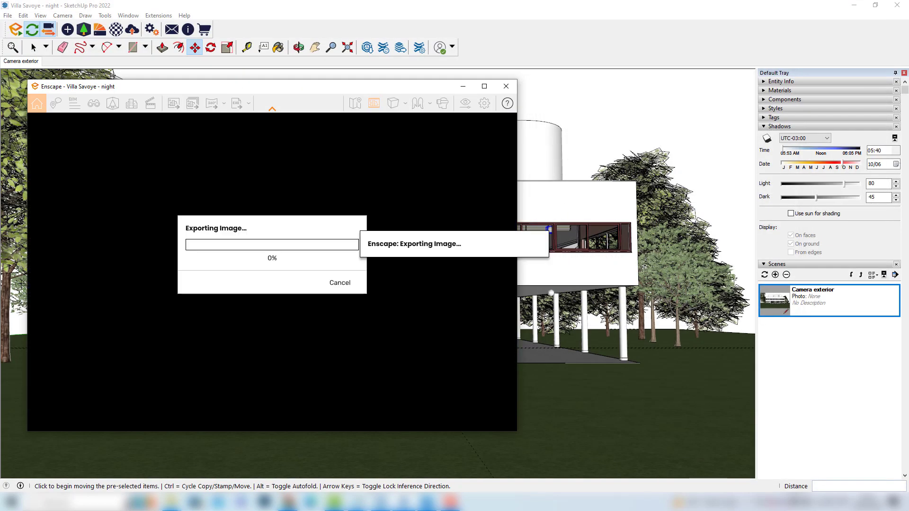